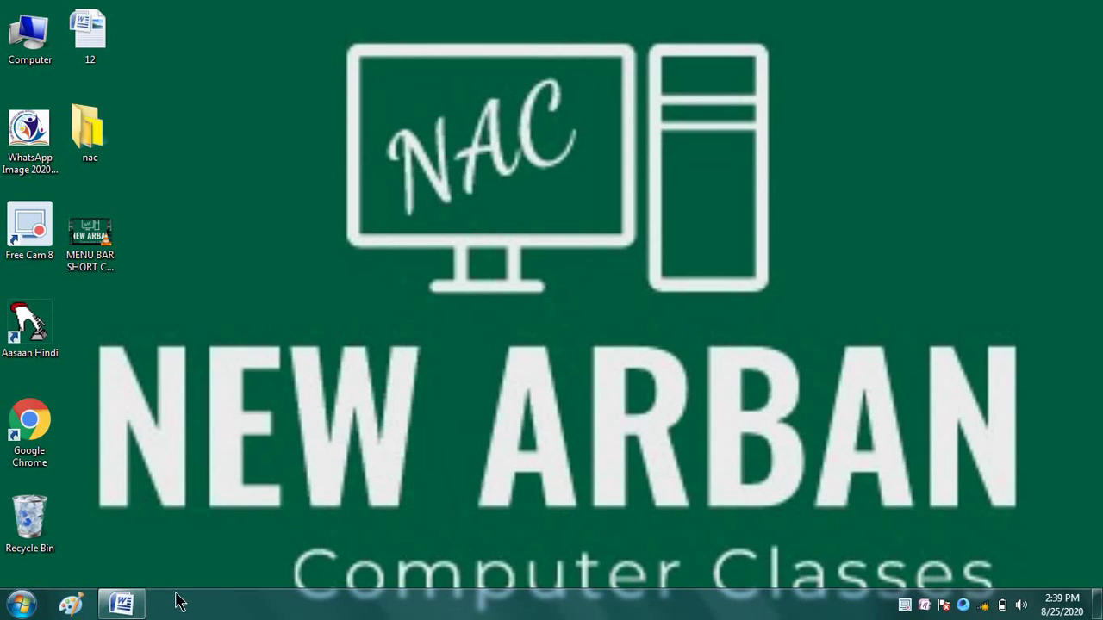
Step: Back in Document1, remove the 'a' before 'computer' on line 2, leaving 'brain of computer.'
click(125, 606)
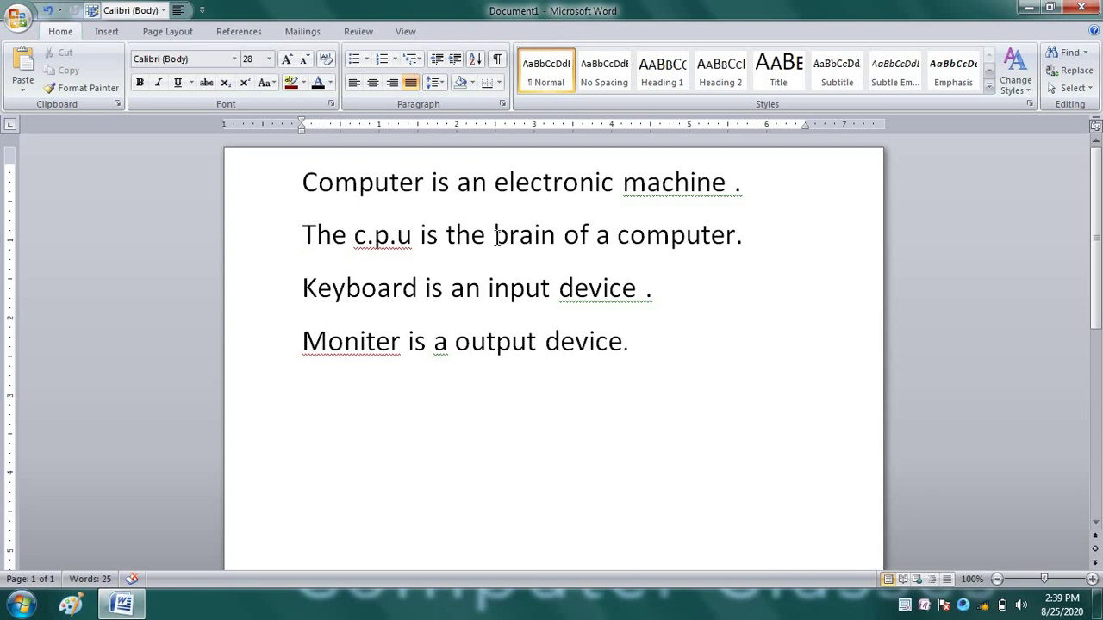
click(617, 239)
drag(594, 235, 614, 242)
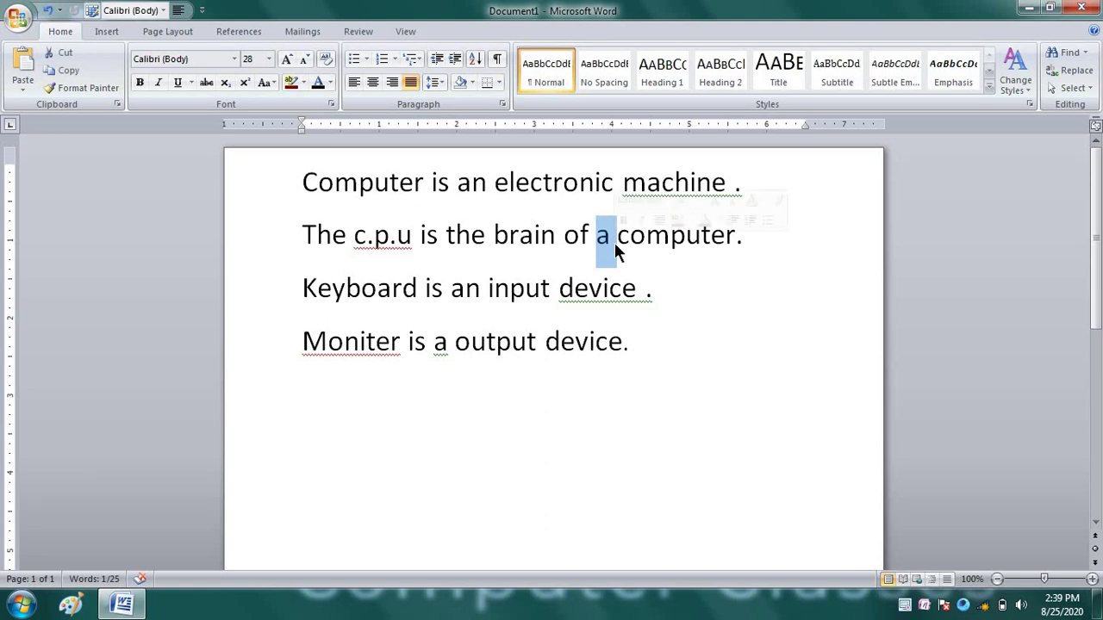
key(Delete)
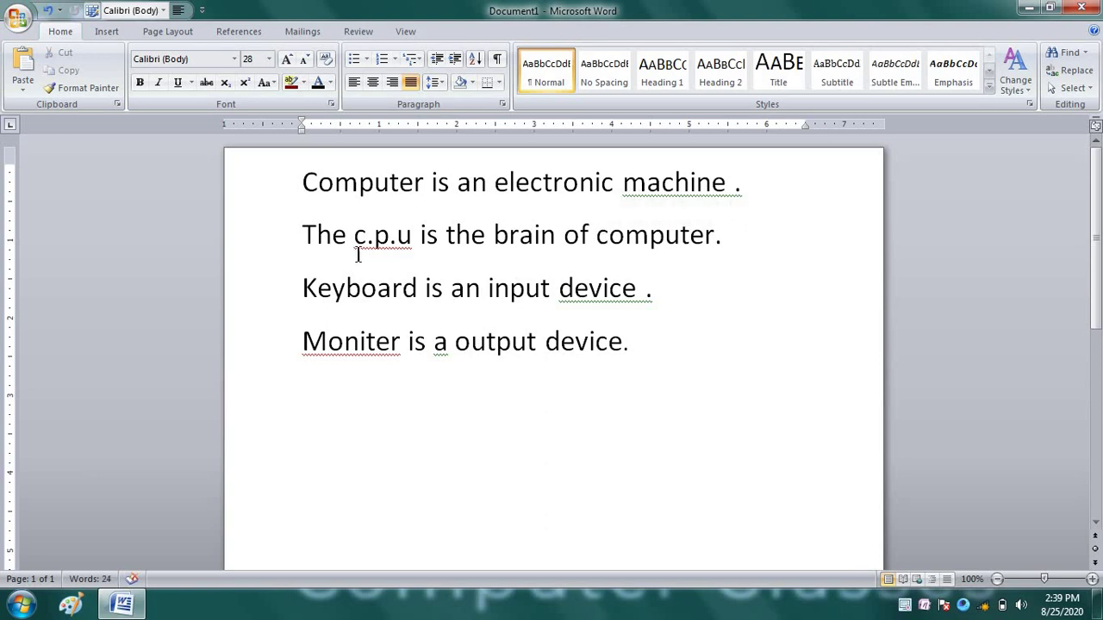
click(302, 171)
click(749, 205)
click(302, 182)
key(shift+Right)
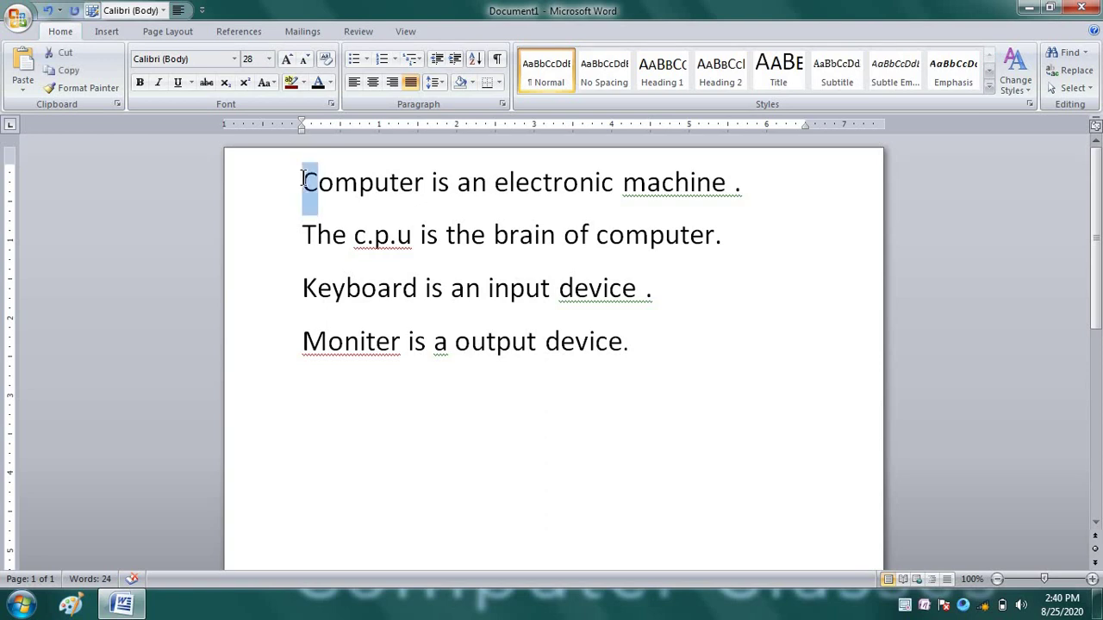
key(shift+Right)
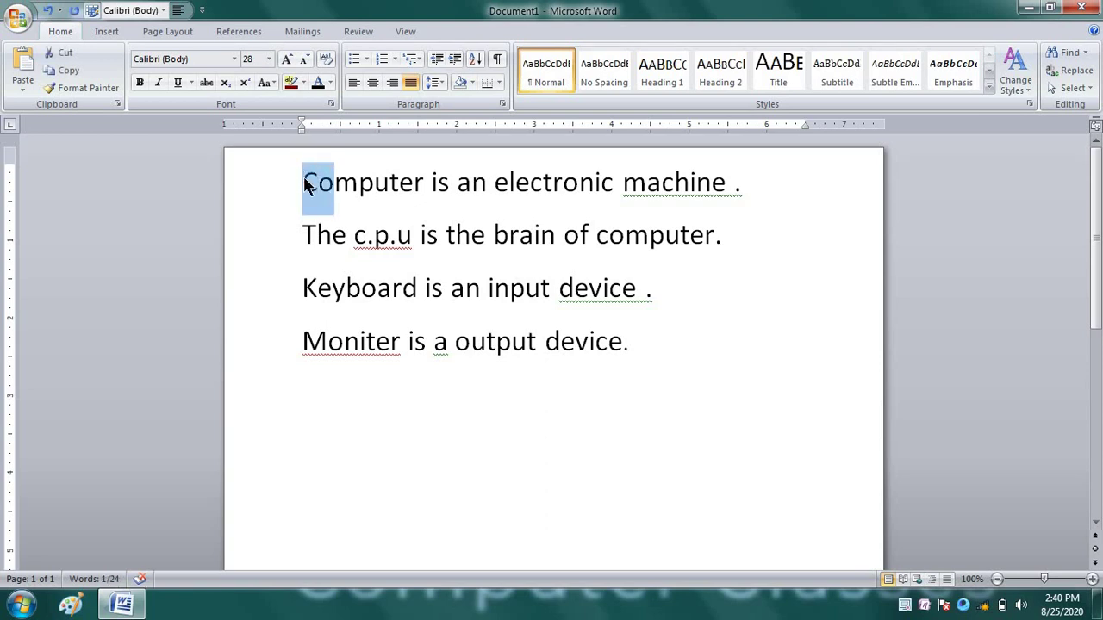
key(shift+Right)
key(shift+Right)
key(shift+Right)
key(shift+Right)
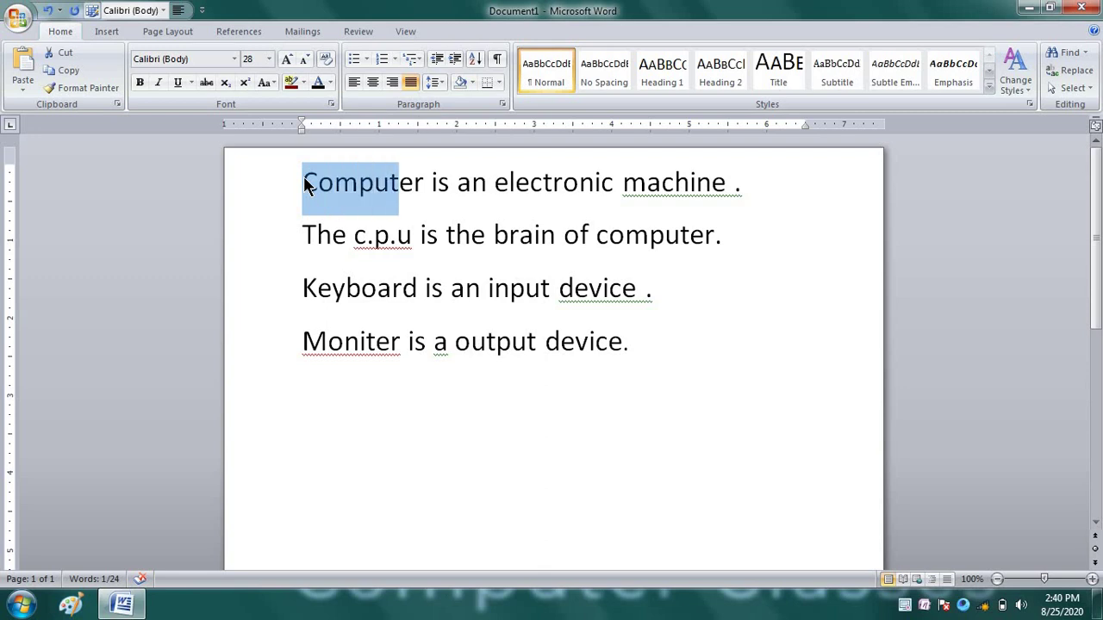
key(shift+Right)
key(shift+Right)
key(shift+Right)
key(shift+Right)
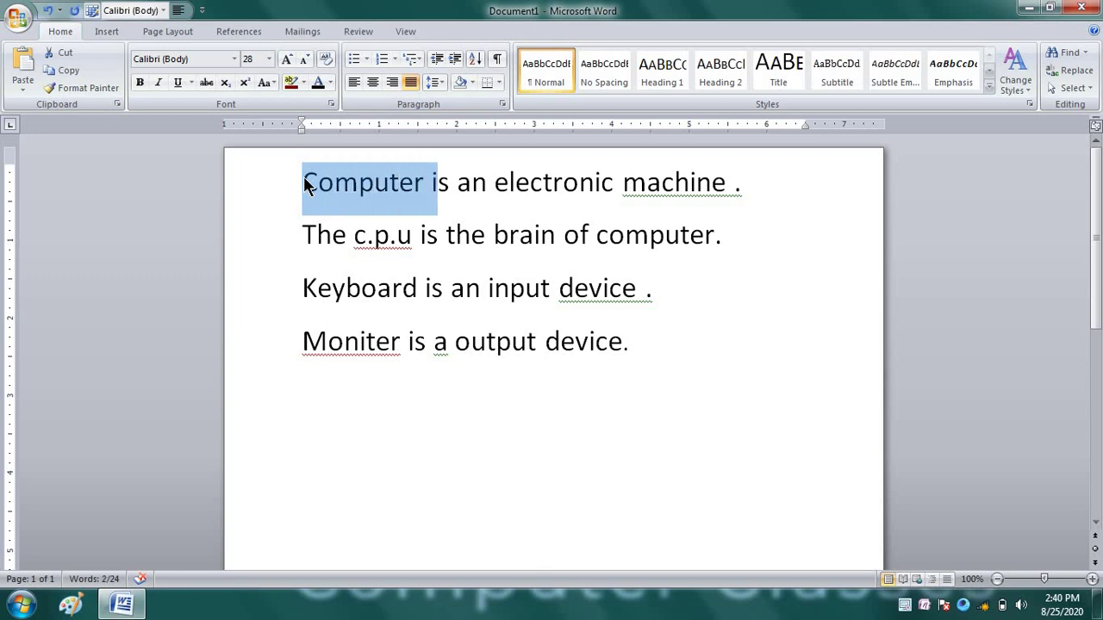
key(shift+Right)
key(shift+Right)
key(shift+Right)
key(shift+Right)
key(shift+Right)
key(shift+Right)
key(shift+Right)
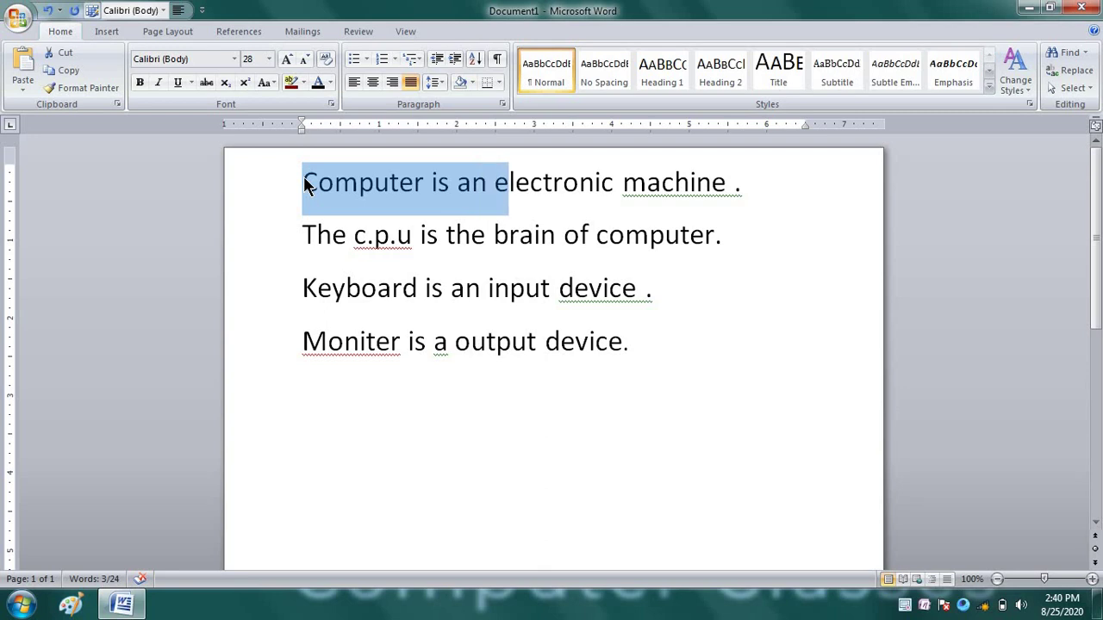
key(shift+Right)
key(shift+Right)
key(shift+Right)
key(shift+Right)
key(shift+Right)
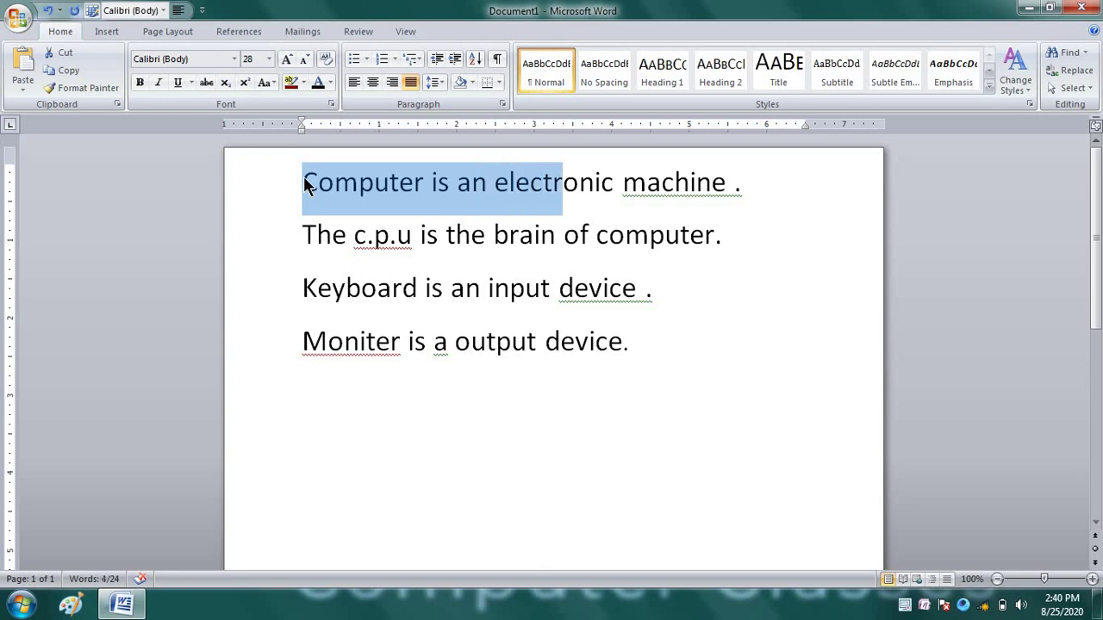
key(shift+Right)
key(shift+Right)
key(shift+Right)
key(shift+Right)
key(shift+Right)
key(shift+Right)
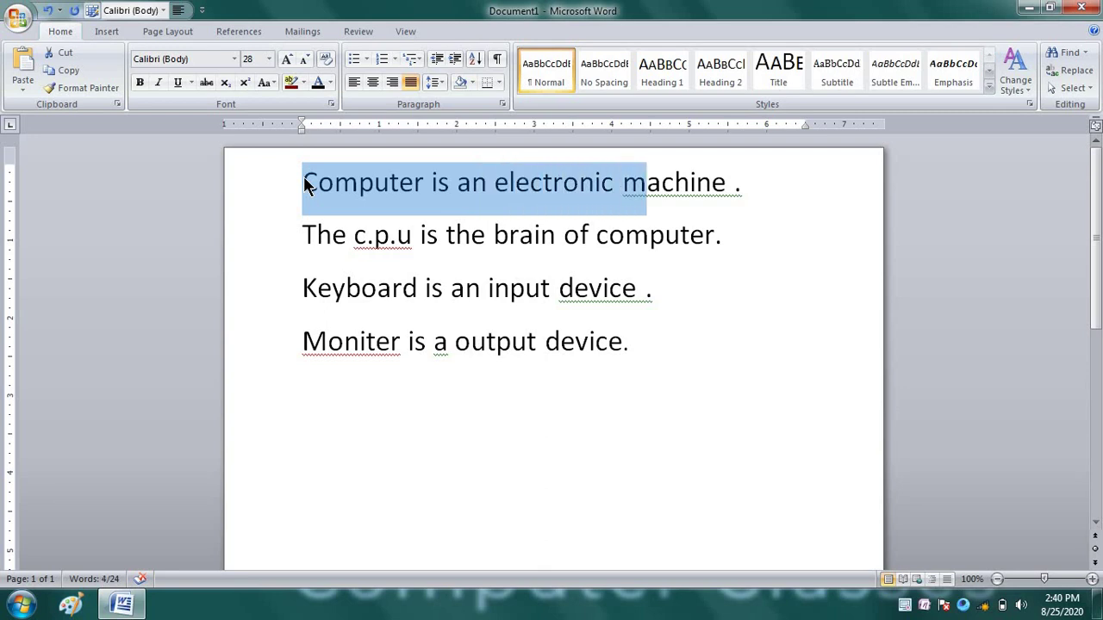
key(shift+Right)
key(shift+Right)
key(shift+Right)
key(shift+Right)
key(shift+Right)
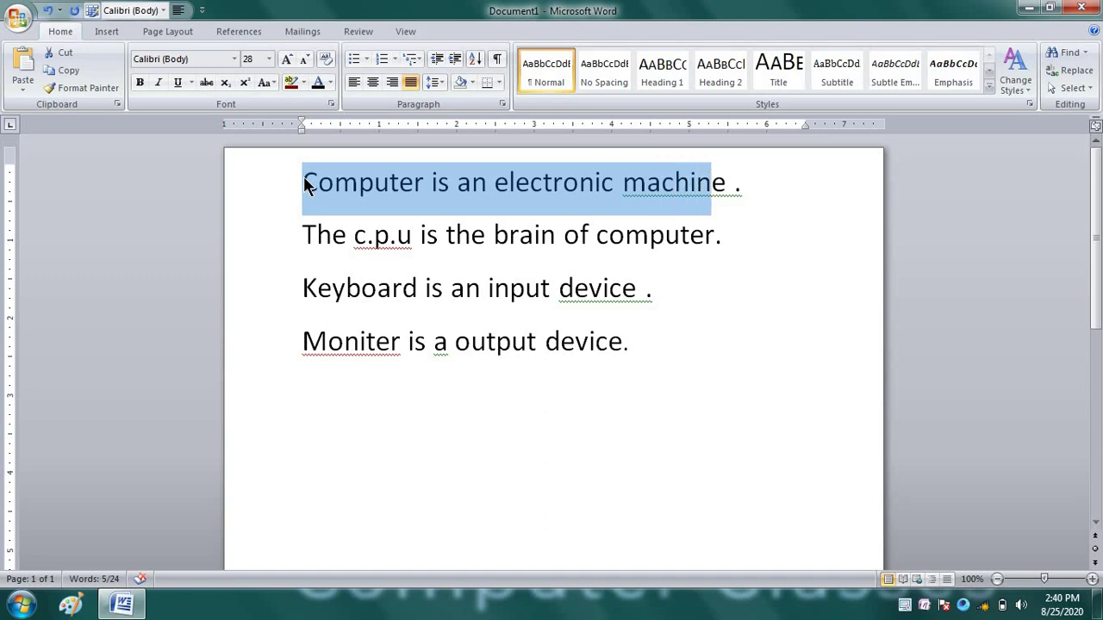
key(shift+Right)
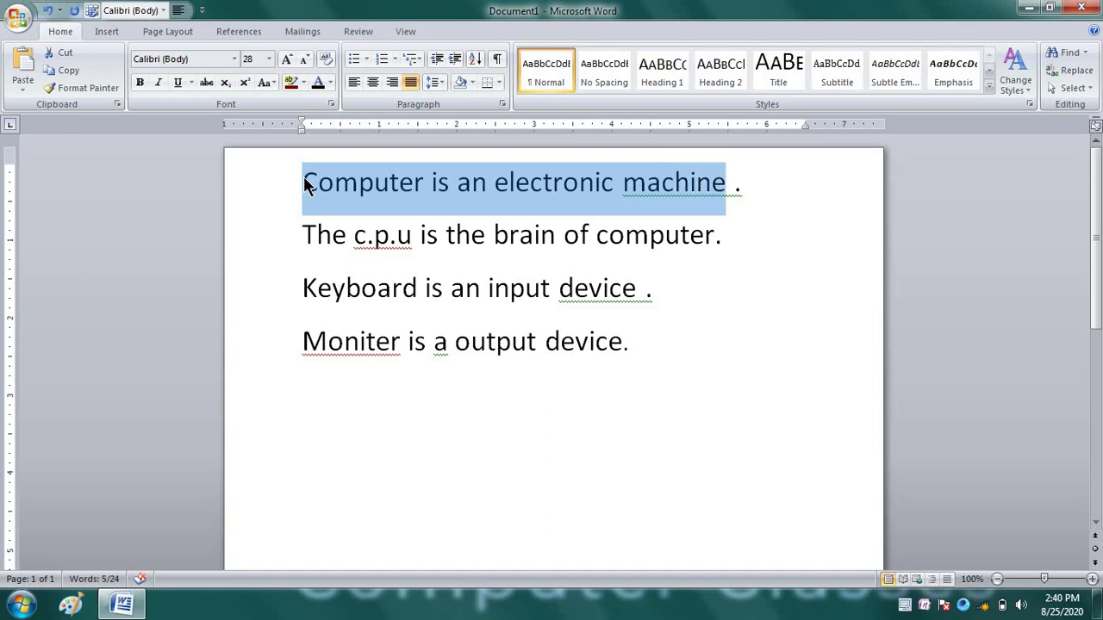
key(shift+Right)
key(shift+Right)
key(shift+Right)
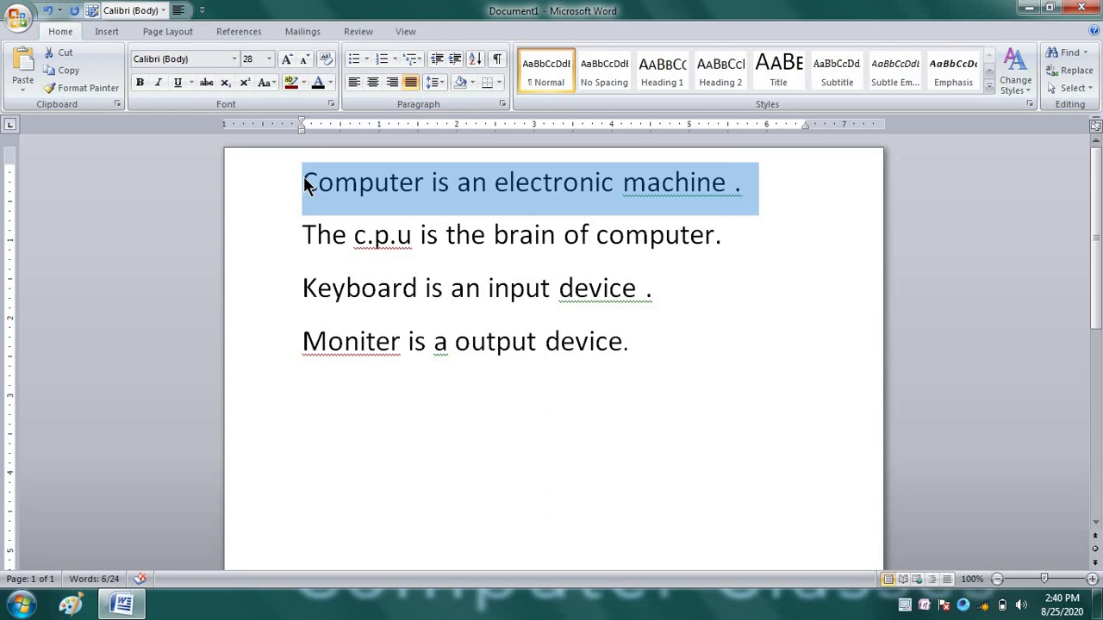
click(314, 198)
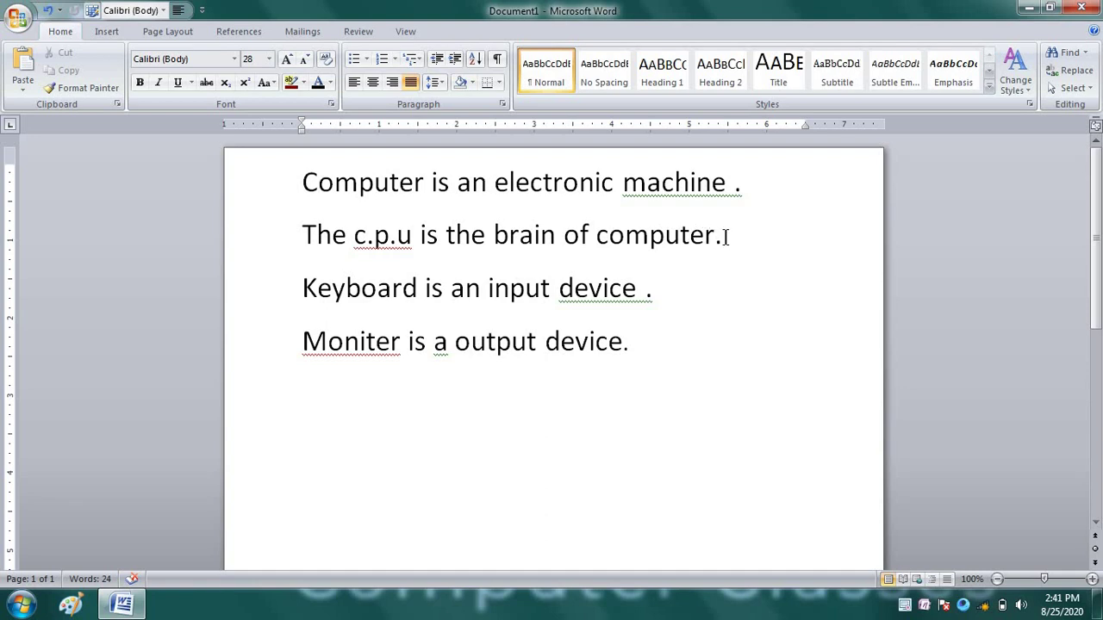
click(724, 237)
key(shift+Left)
key(shift+Left)
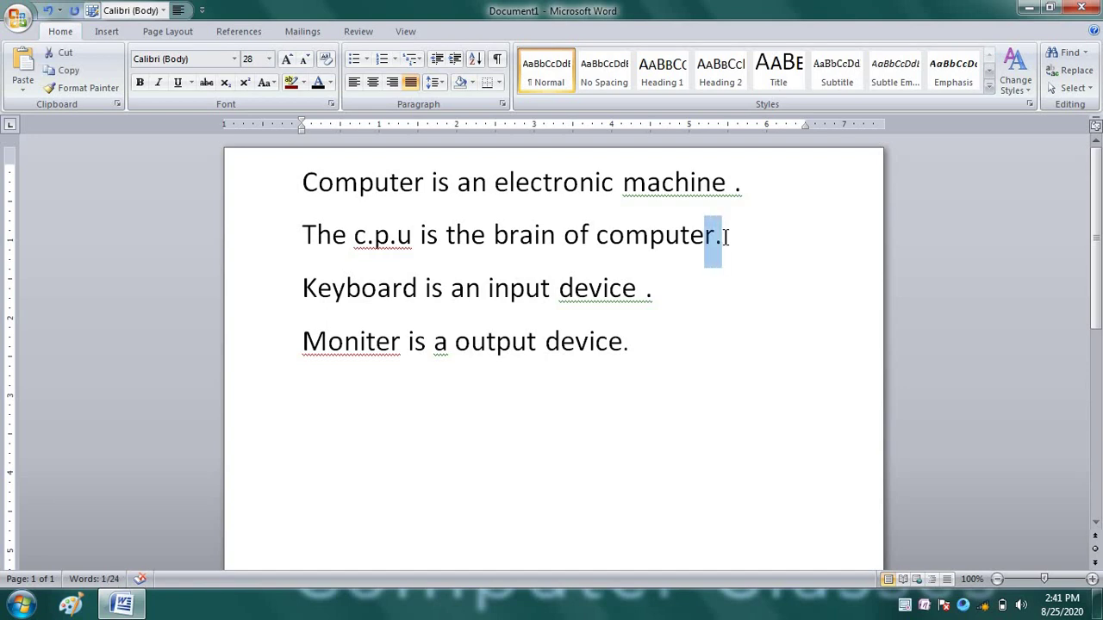
key(shift+Left)
key(shift+Left)
key(shift+Left)
key(shift+Left)
key(shift+Left)
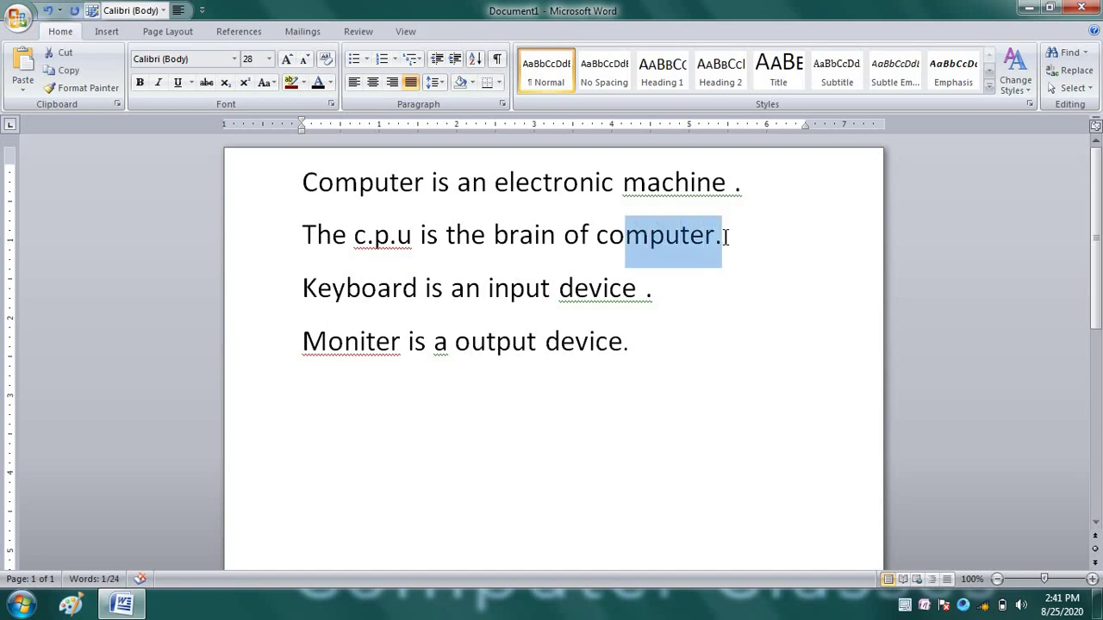
key(shift+Left)
key(shift+Left)
key(shift+Left)
key(shift+Left)
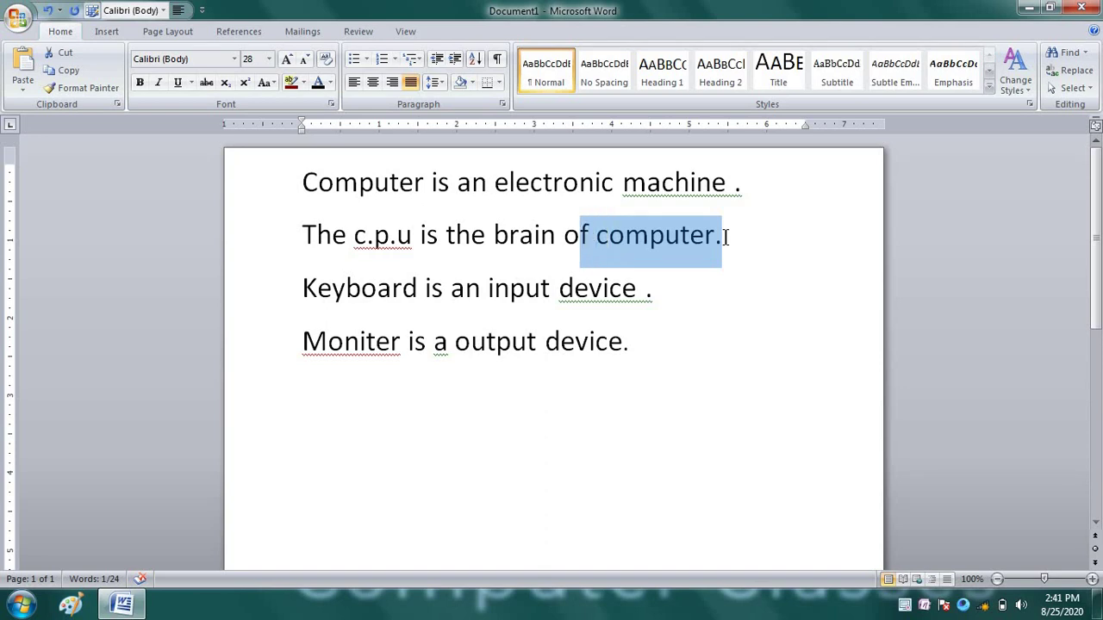
key(shift+Left)
key(shift+Left)
key(shift+Left)
key(shift+Left)
key(shift+Left)
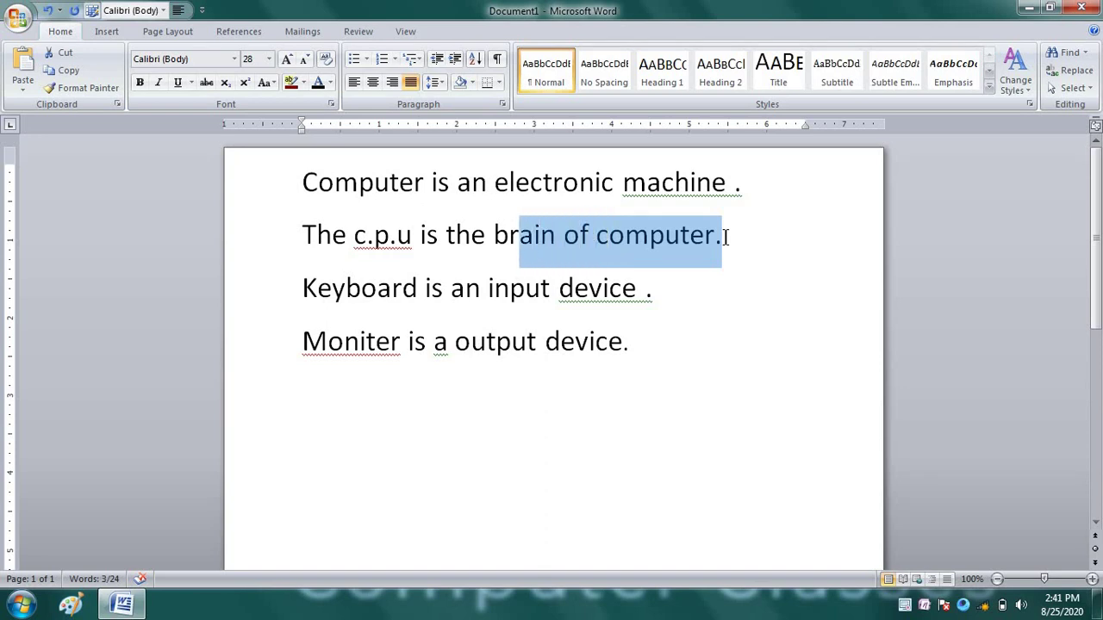
key(shift+Left)
key(shift+Left)
key(shift+Left)
key(shift+Left)
key(shift+Left)
key(shift+Left)
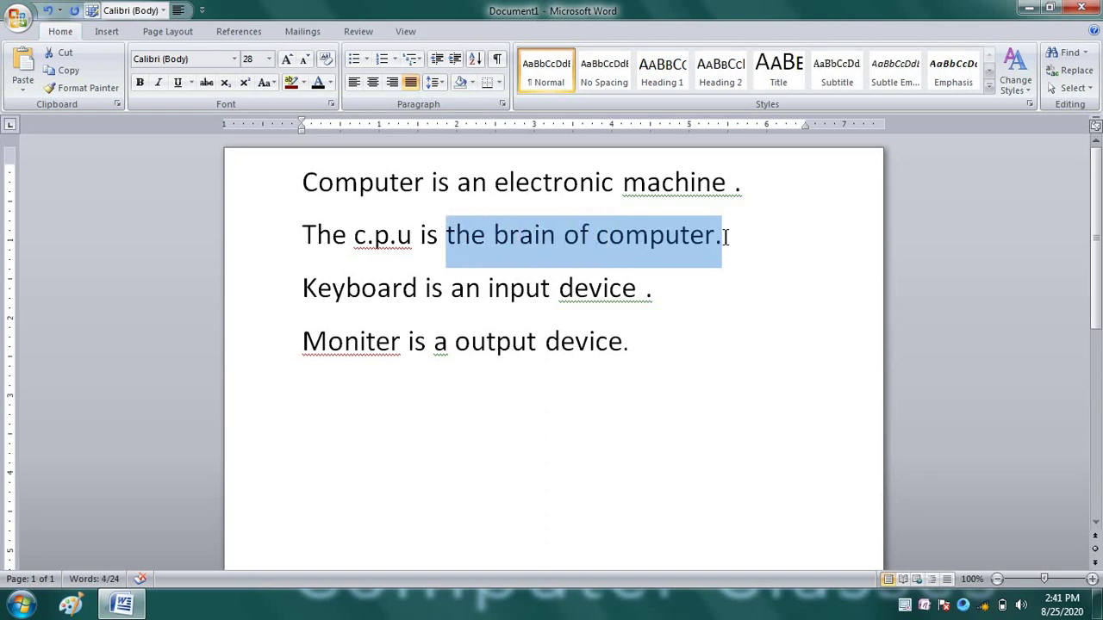
key(shift+Left)
key(shift+Left)
key(shift+Left)
key(shift+Left)
key(shift+Left)
key(shift+Left)
key(shift+Left)
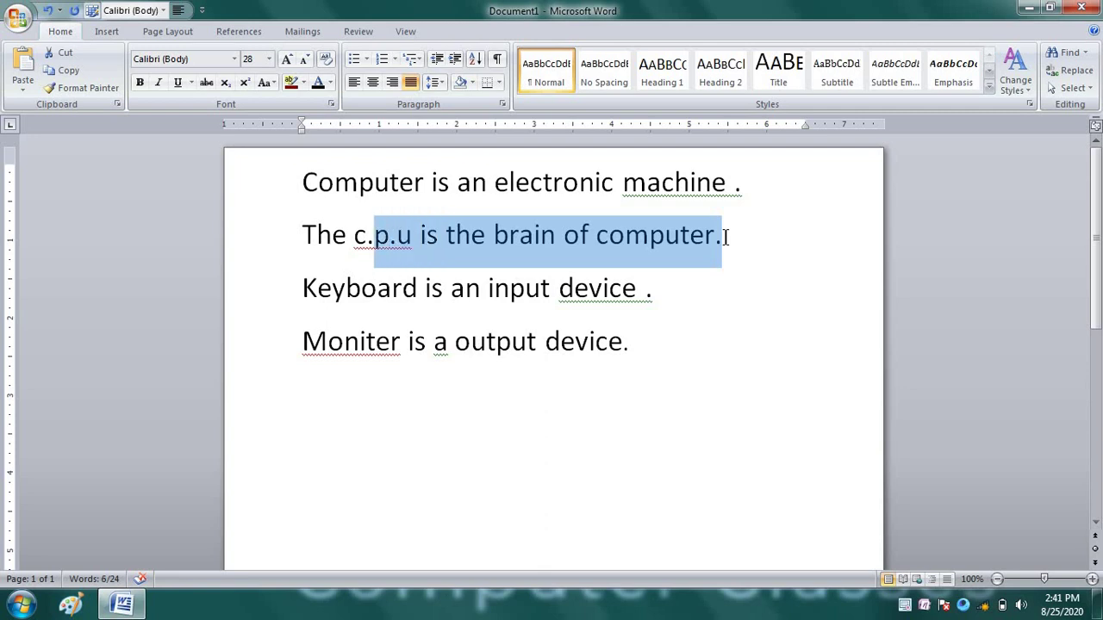
key(shift+Left)
key(shift+Left)
key(shift+Left)
key(shift+Left)
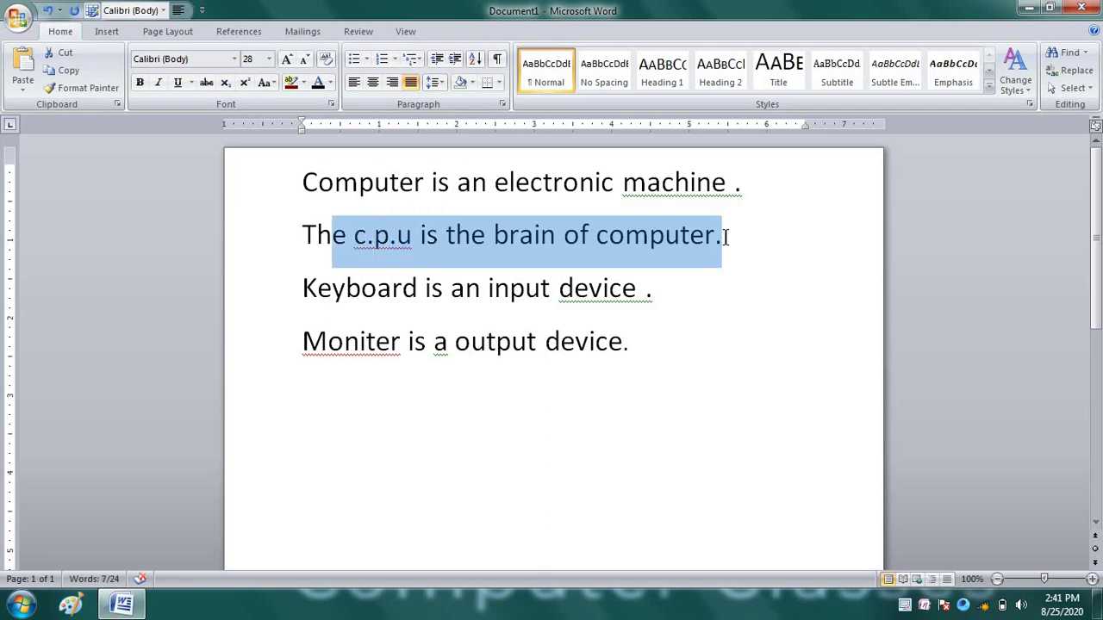
key(shift+Left)
key(shift+Left)
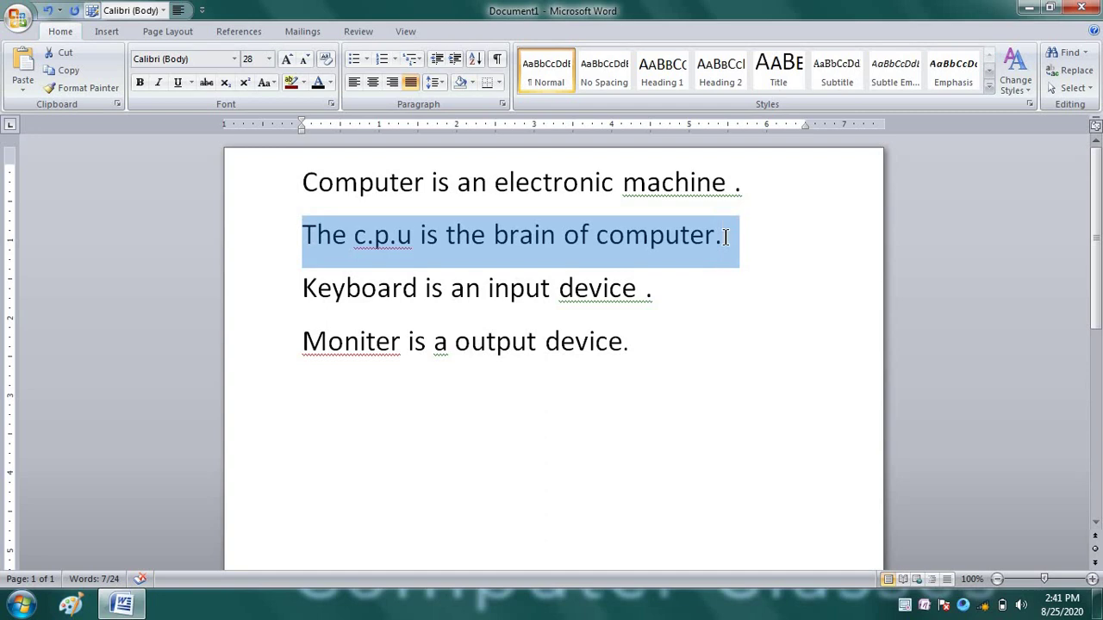
click(496, 236)
click(310, 233)
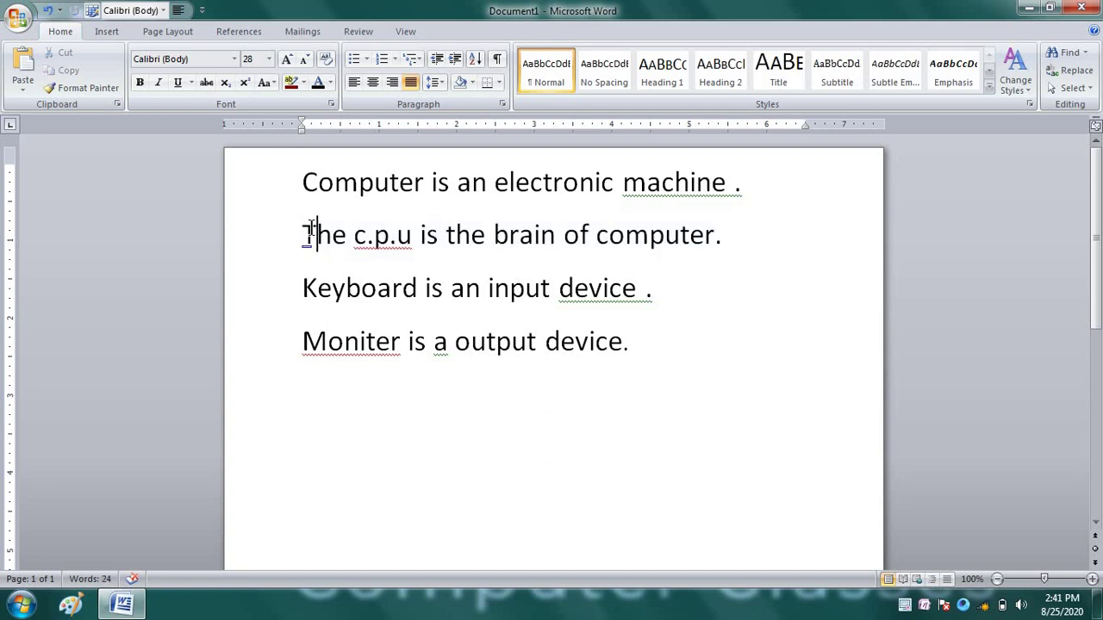
click(303, 231)
click(304, 232)
triple_click(304, 233)
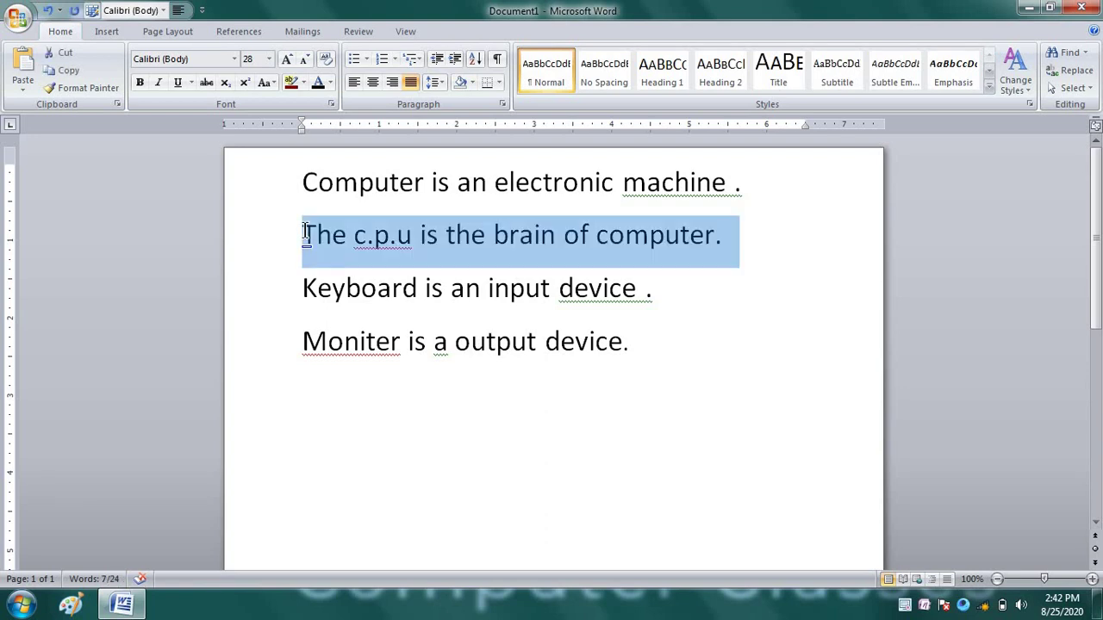
key(shift+Down)
key(shift+Down)
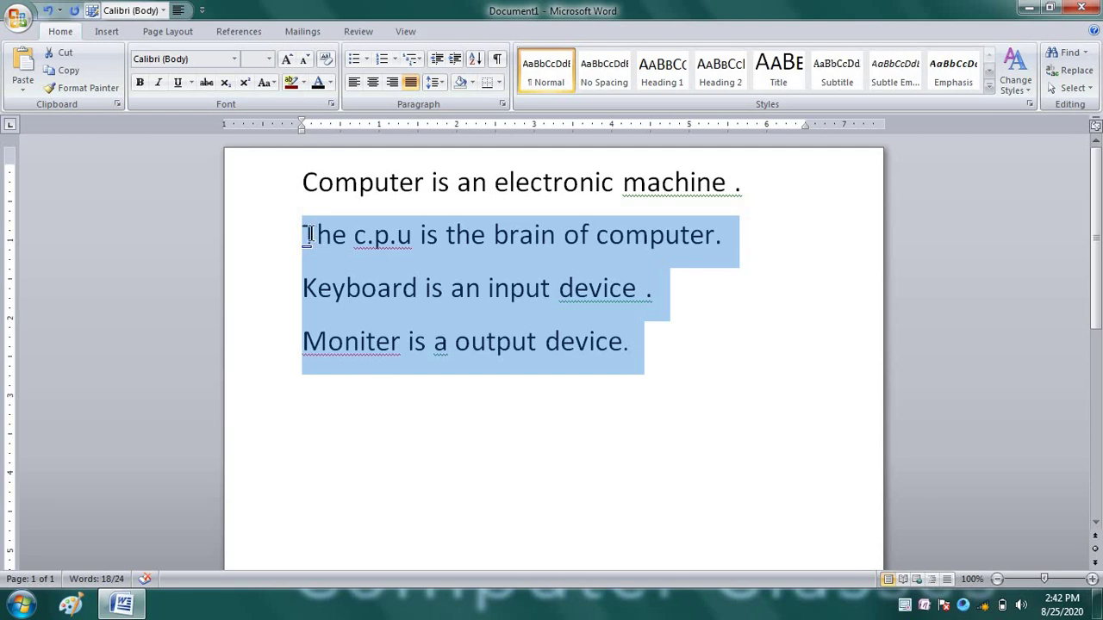
click(311, 234)
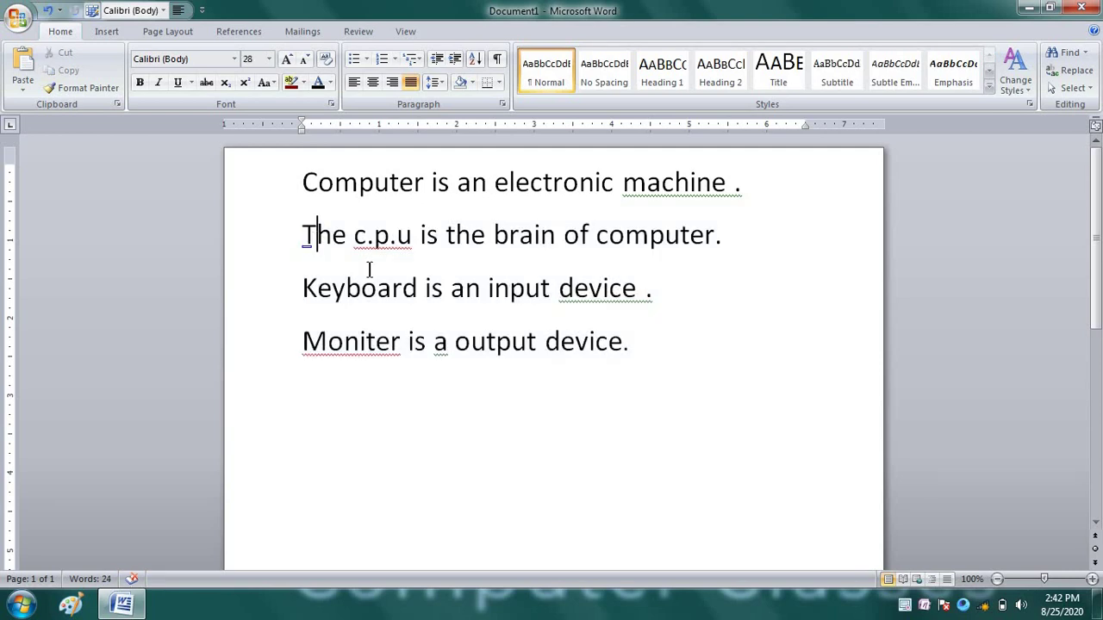
click(628, 343)
key(shift+Up)
key(shift+Up)
key(shift+Up)
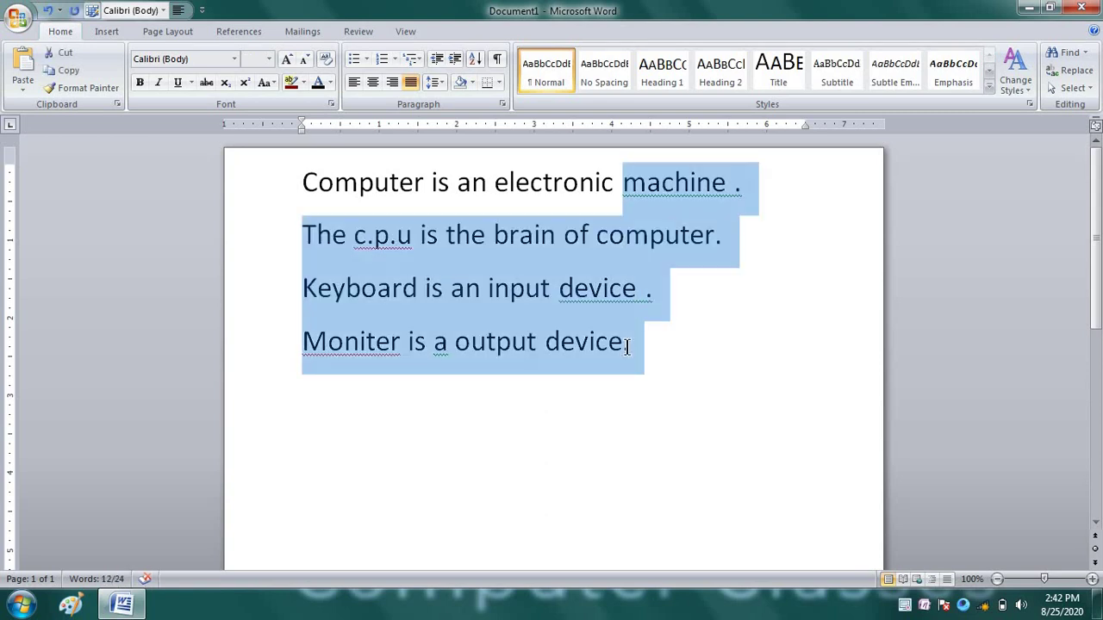
key(shift+Up)
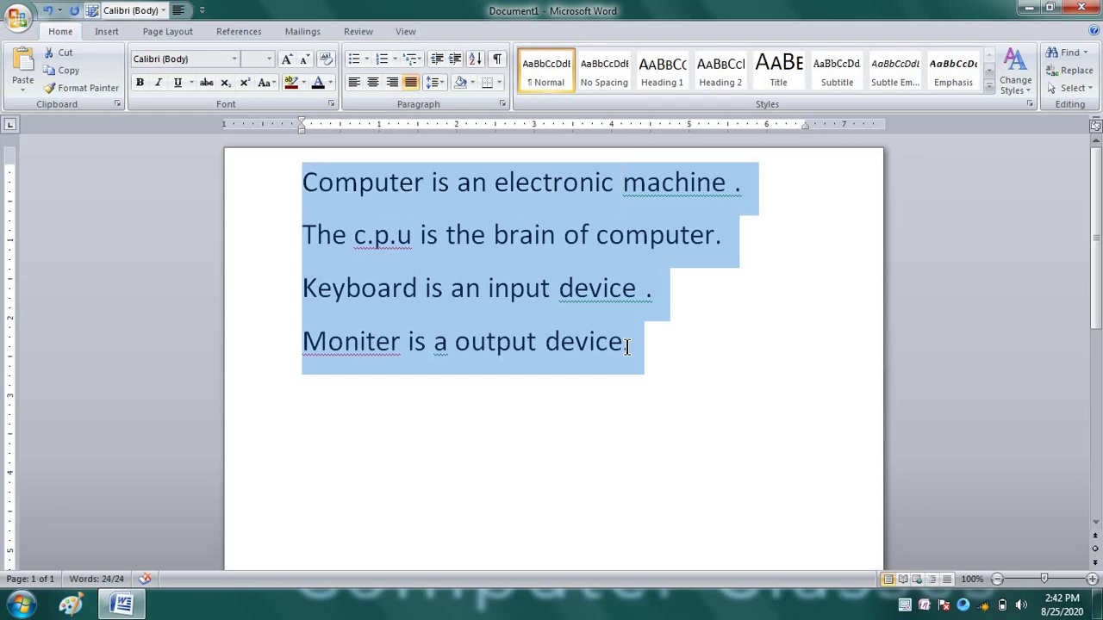
click(494, 255)
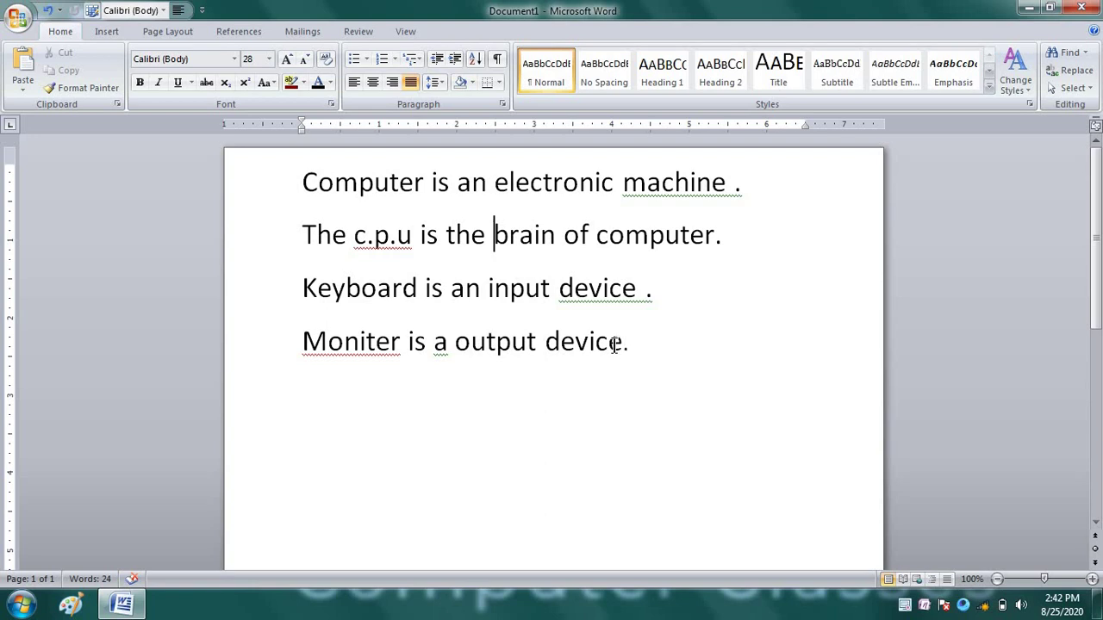
click(303, 341)
key(shift+Up)
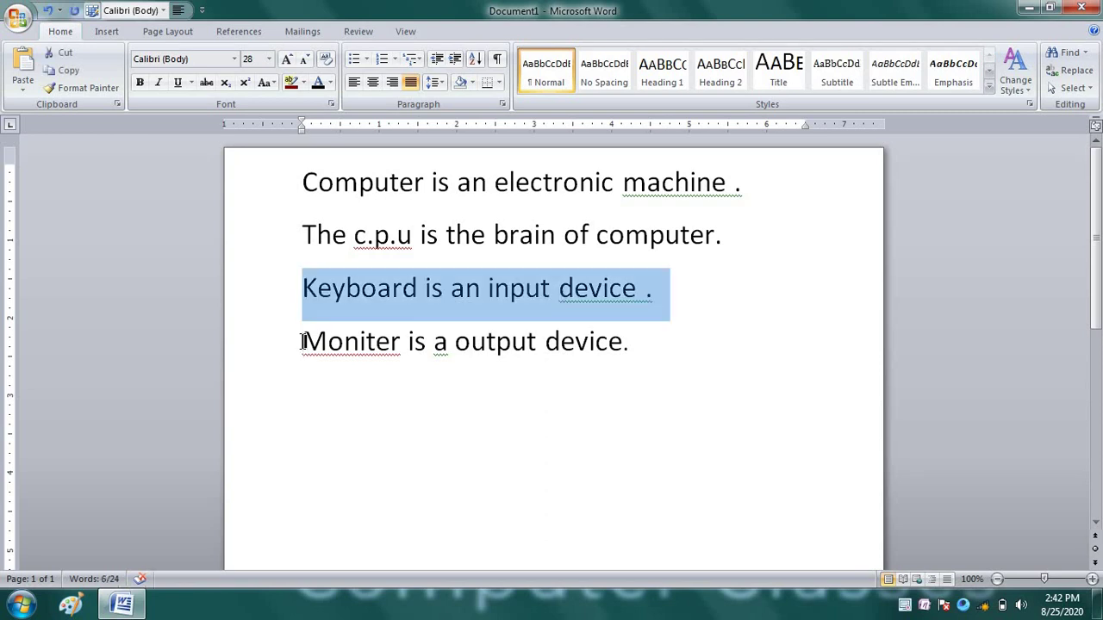
key(shift+Up)
key(shift+Up)
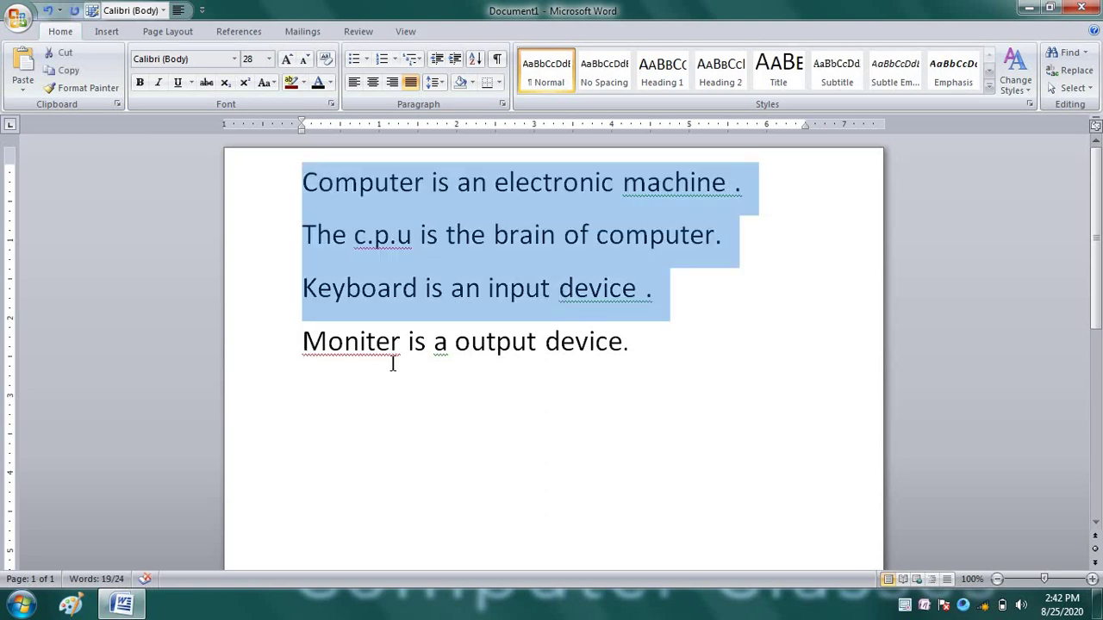
click(632, 341)
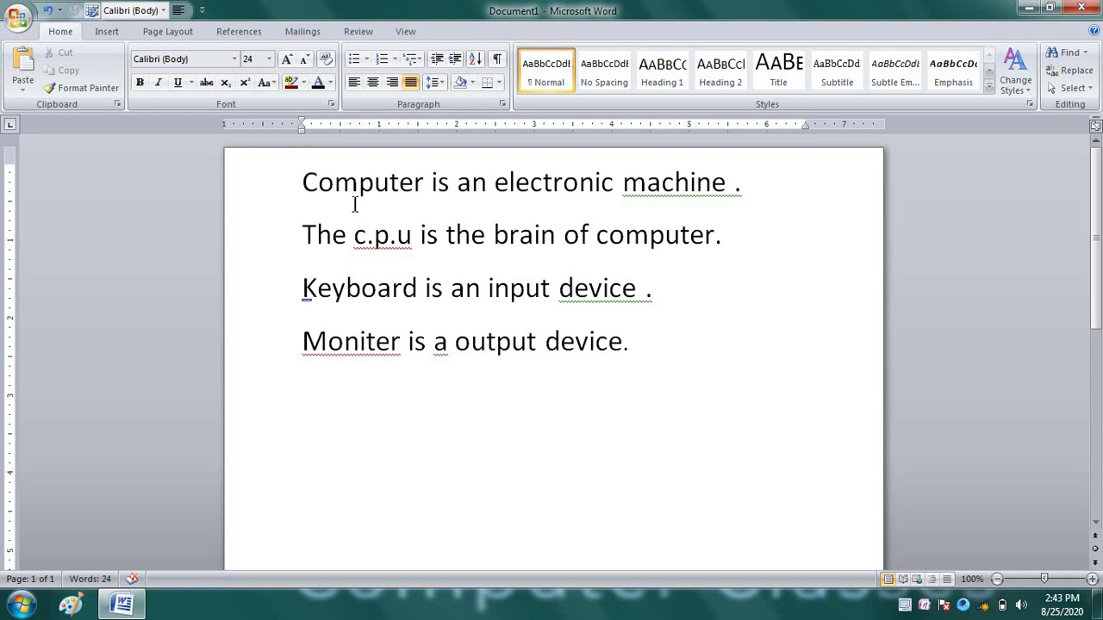
click(299, 181)
key(ctrl+a)
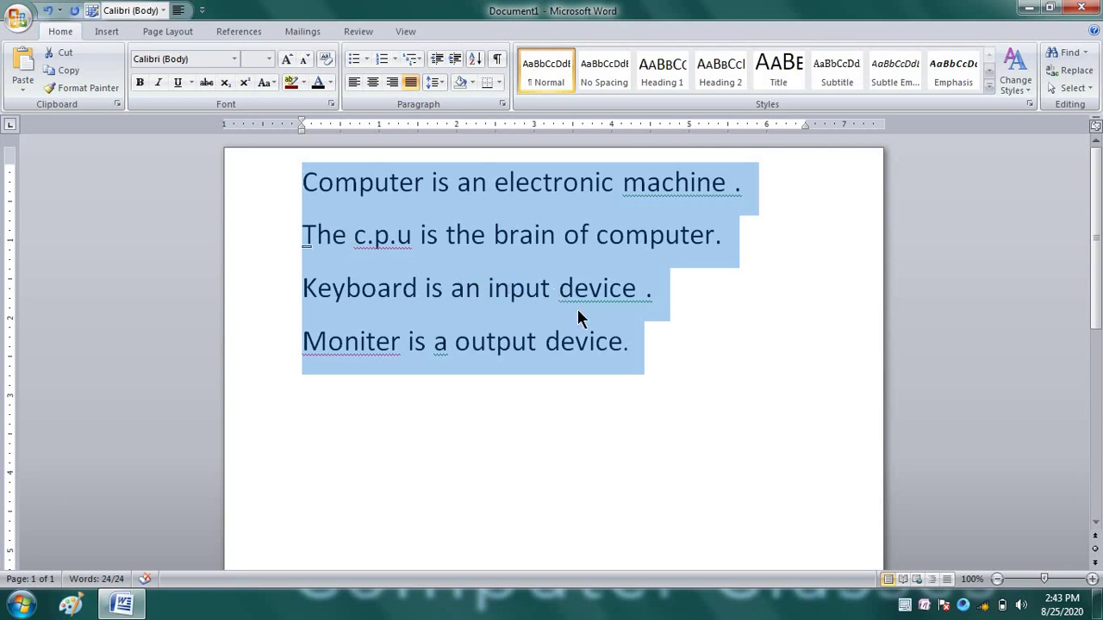
click(638, 342)
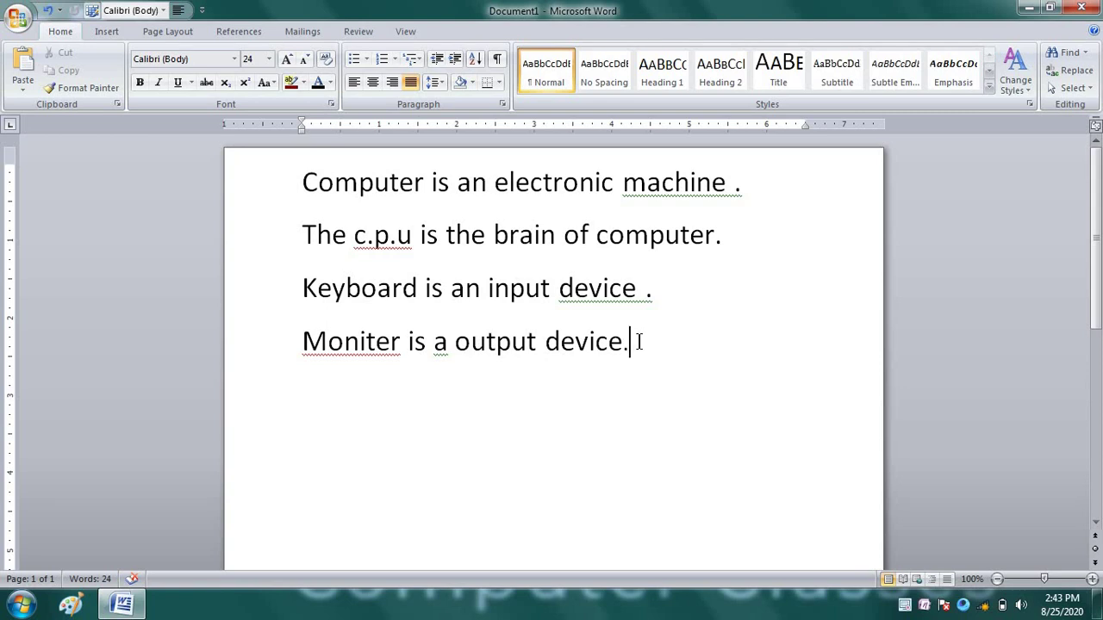
key(ctrl+a)
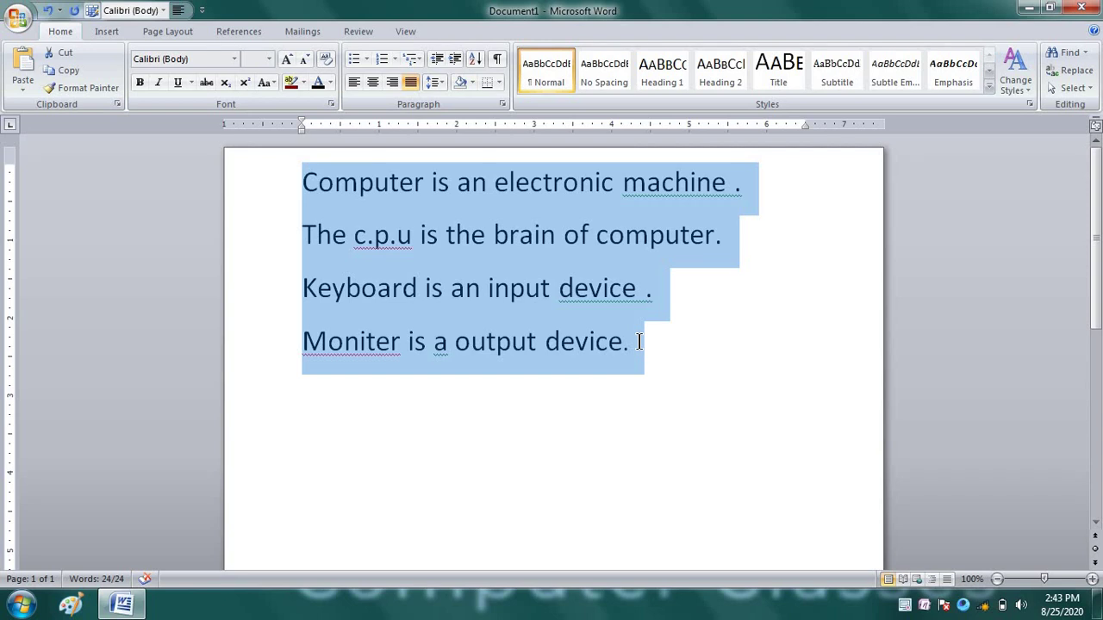
click(637, 343)
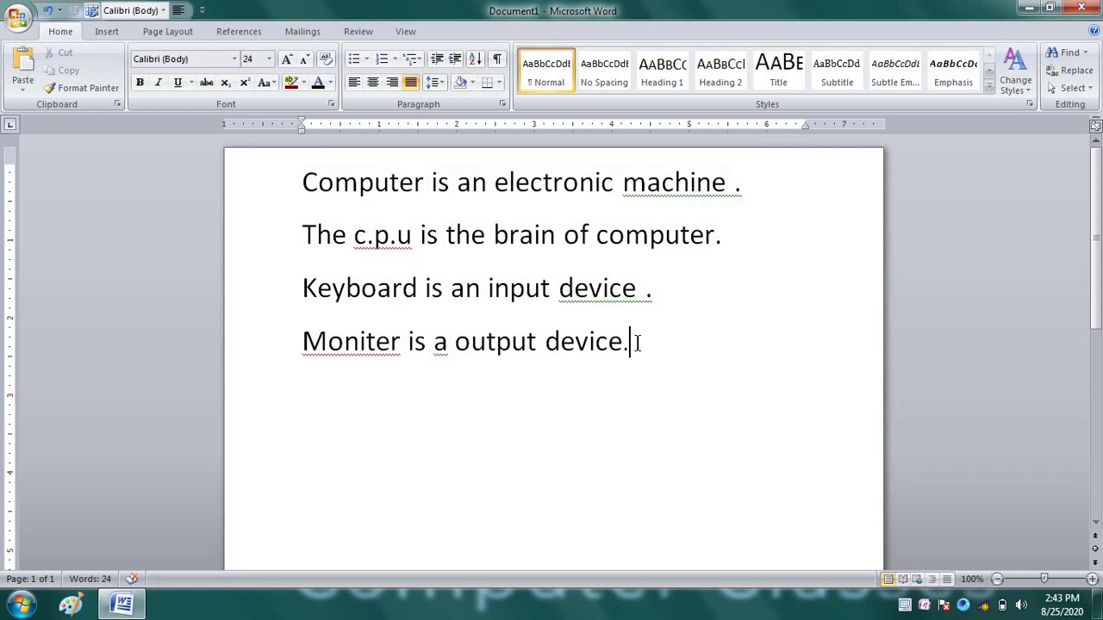